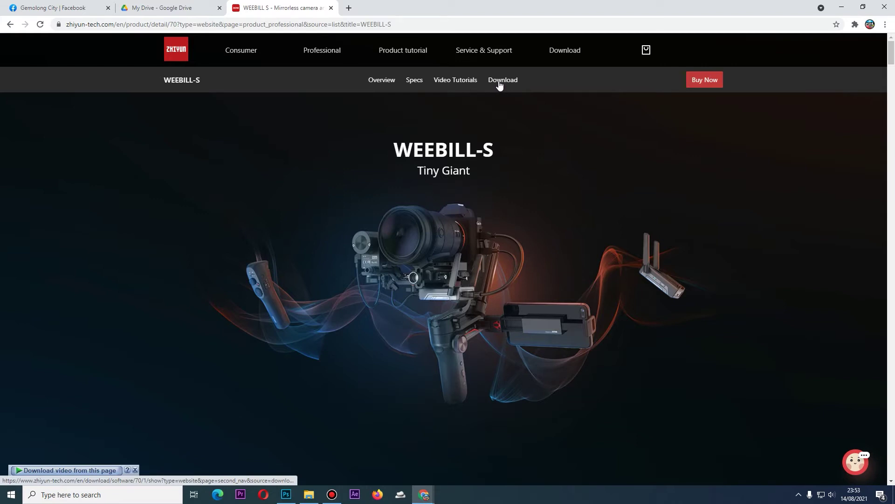
# Step: Download the Windows ZHIYUN USB Driver from the WEEBILL-S download page
pyautogui.click(499, 82)
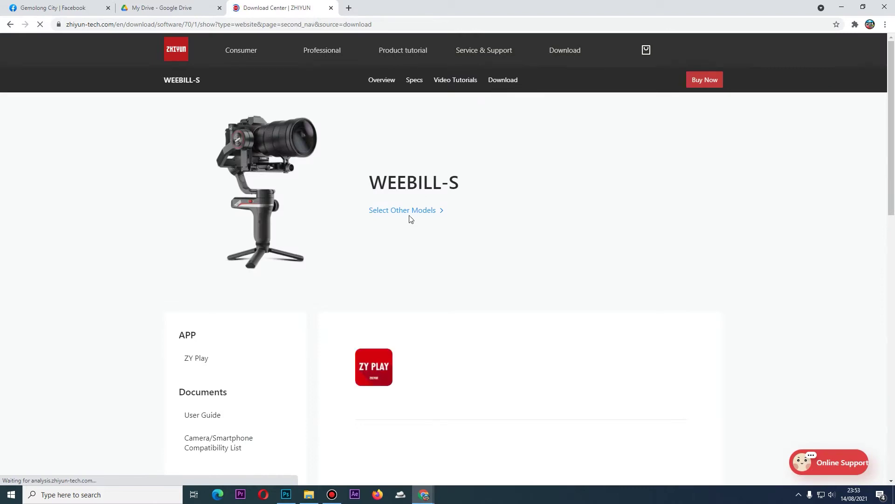
pyautogui.scroll(-2, 408, 221)
pyautogui.scroll(-3, 409, 220)
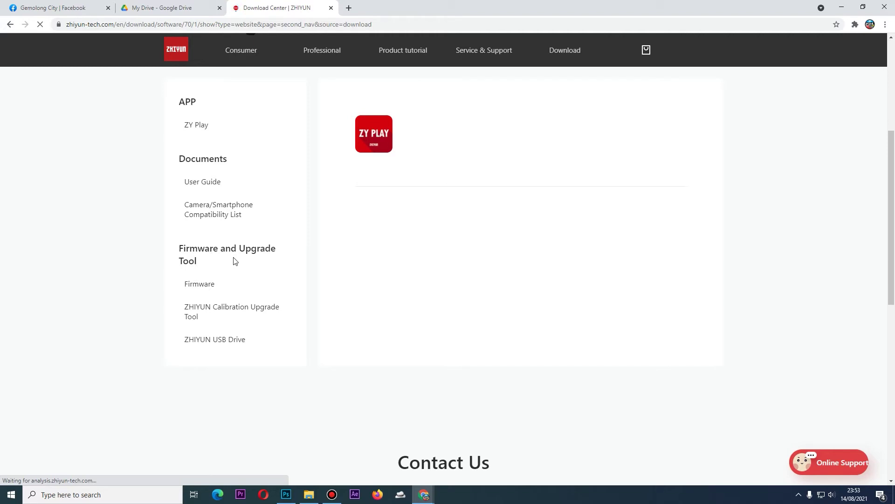
pyautogui.click(209, 342)
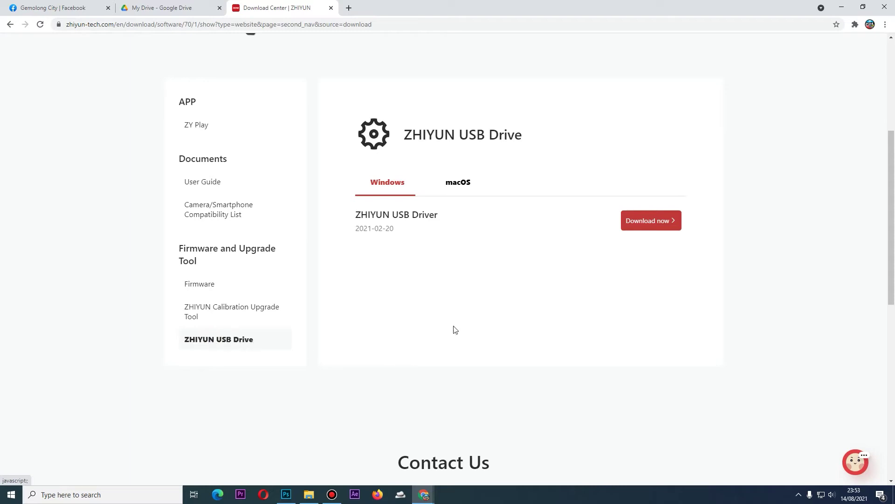
pyautogui.click(644, 223)
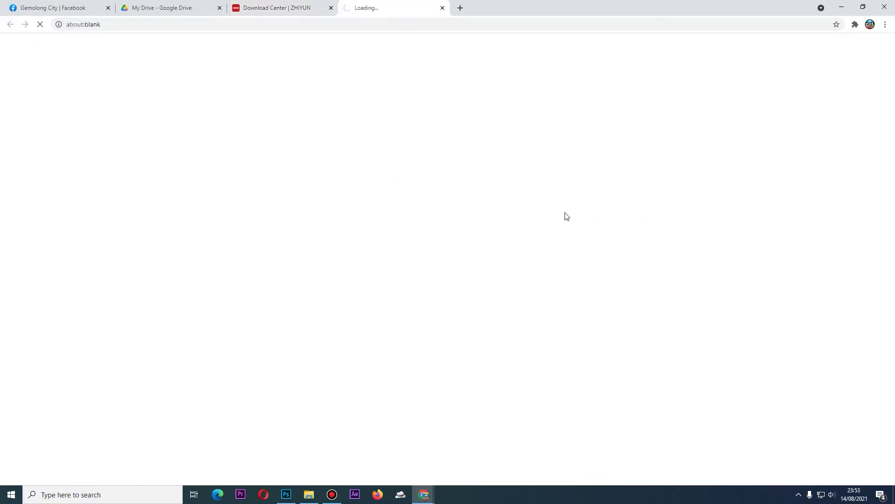
pyautogui.click(447, 288)
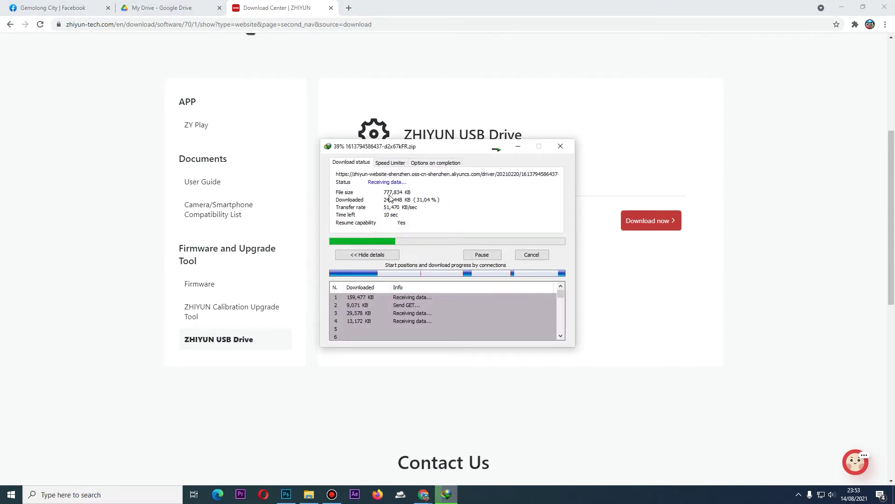
pyautogui.press('Escape')
# Step: Download the Windows Calibration Upgrade Tool V1.52 for the WEEBILL-S
pyautogui.click(198, 307)
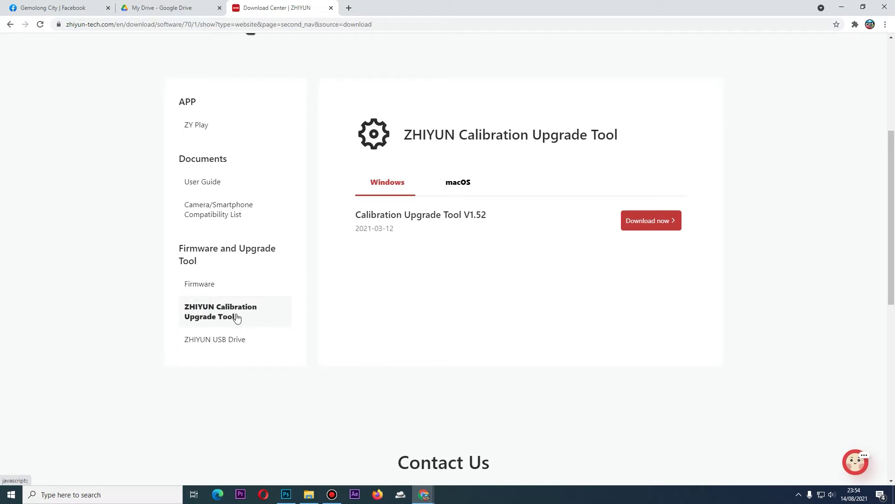
pyautogui.click(651, 220)
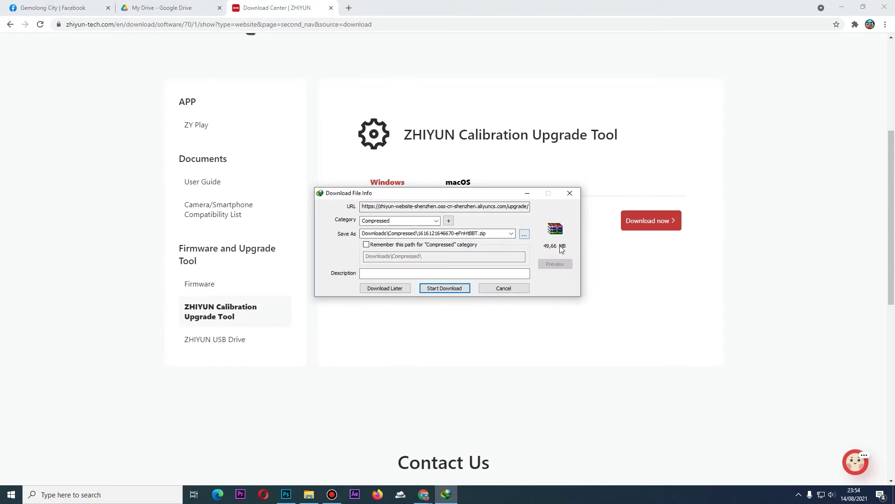
pyautogui.click(454, 288)
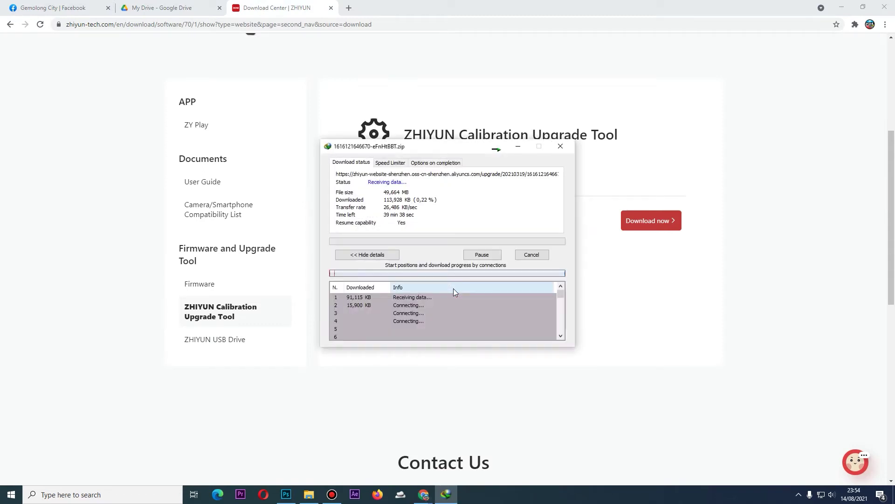
pyautogui.click(496, 149)
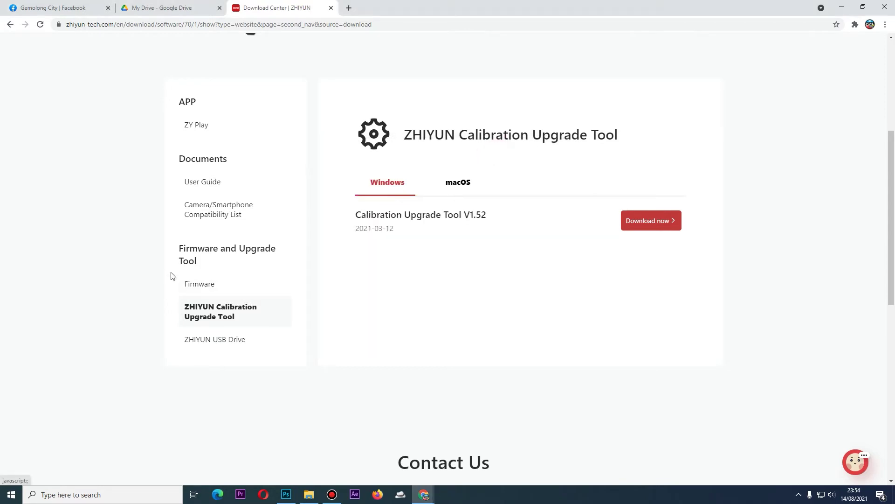
# Step: Download CR110 Firmware V2.05 from the WEEBILL-S firmware section
pyautogui.click(198, 288)
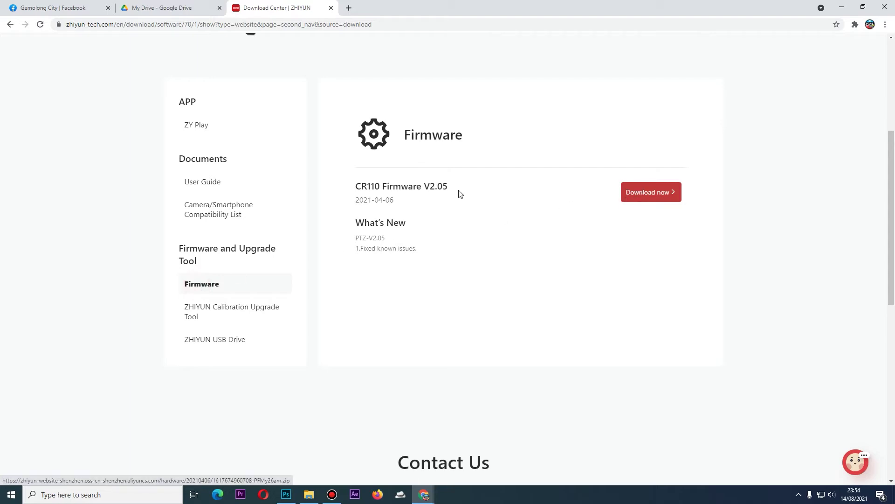
pyautogui.doubleClick(366, 187)
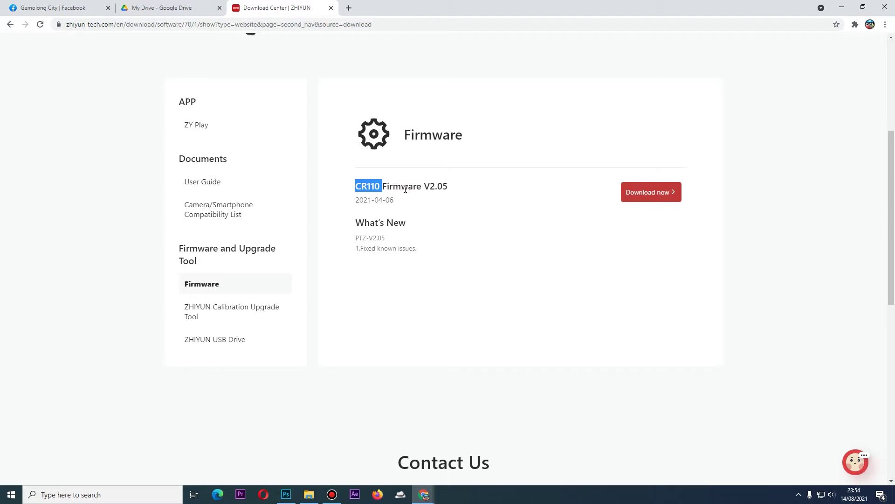
pyautogui.moveTo(424, 187); pyautogui.dragTo(465, 186)
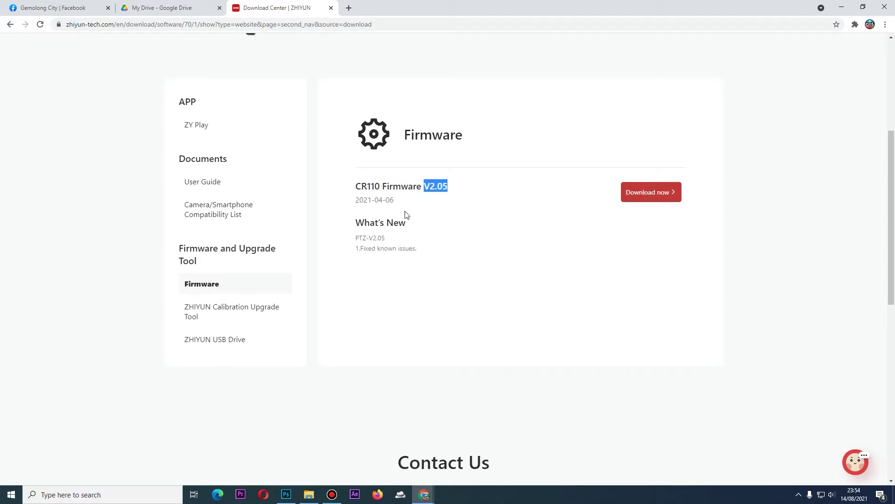
pyautogui.doubleClick(363, 223)
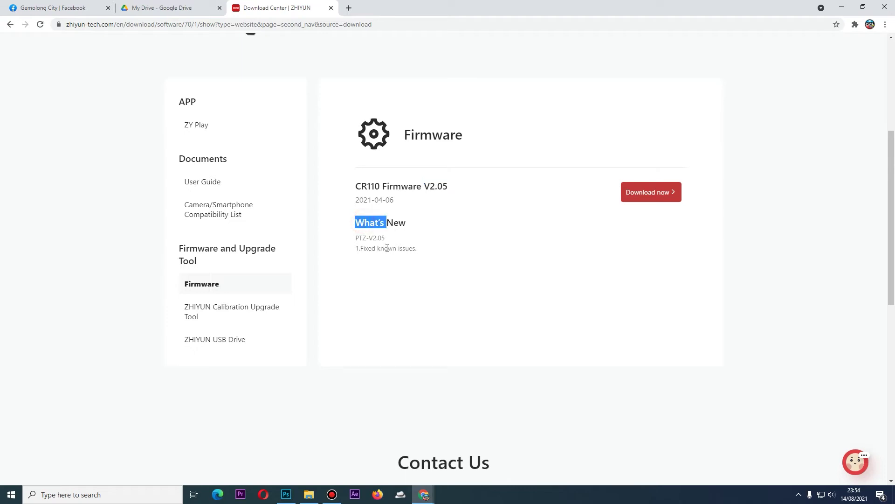
pyautogui.click(637, 200)
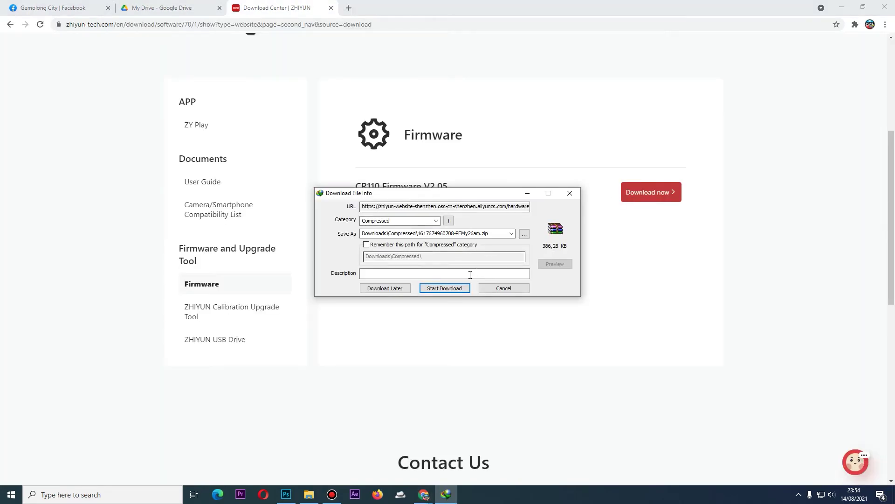
pyautogui.click(445, 288)
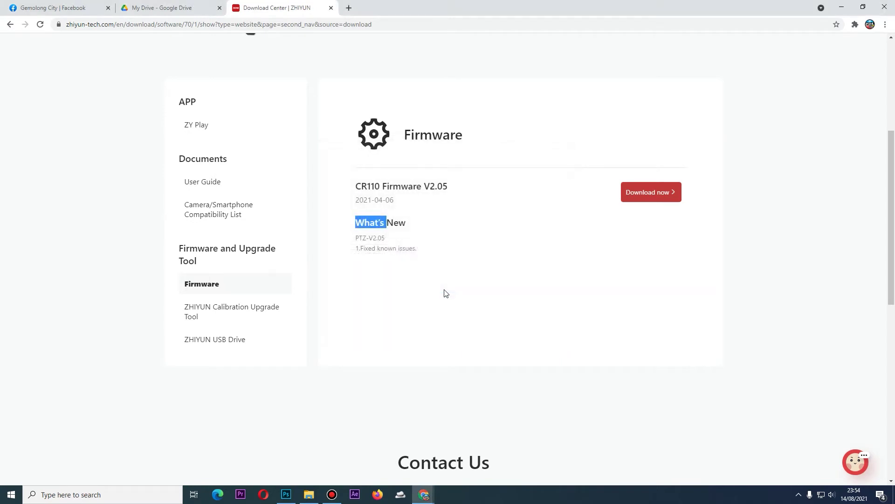
pyautogui.click(444, 293)
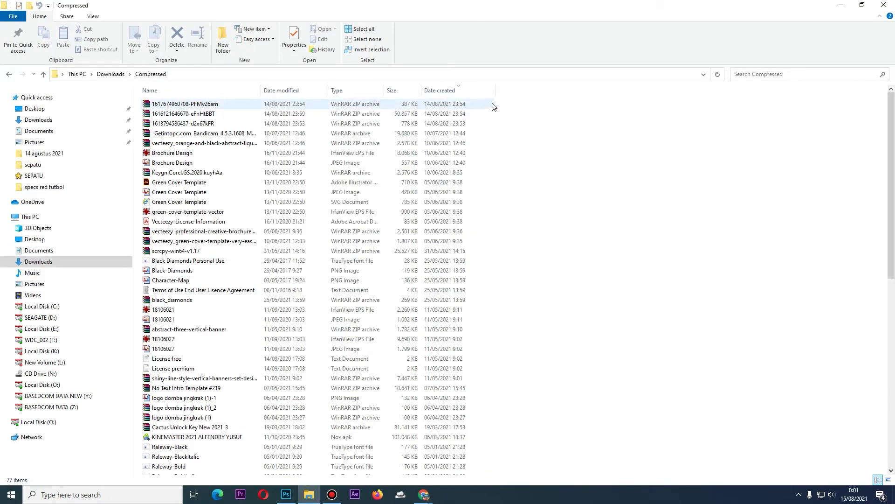
# Step: Cut the three newest ZIP archives from the Downloads\Compressed folder
pyautogui.moveTo(507, 104); pyautogui.dragTo(447, 124)
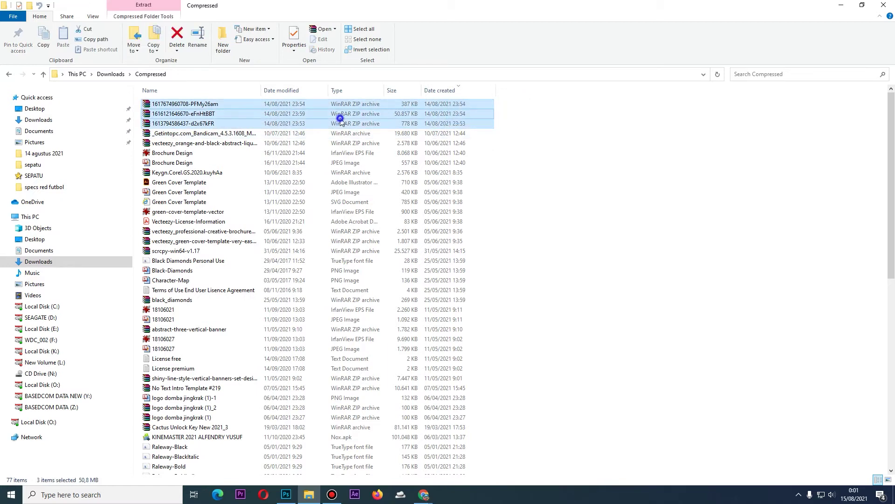
pyautogui.rightClick(340, 120)
pyautogui.click(375, 218)
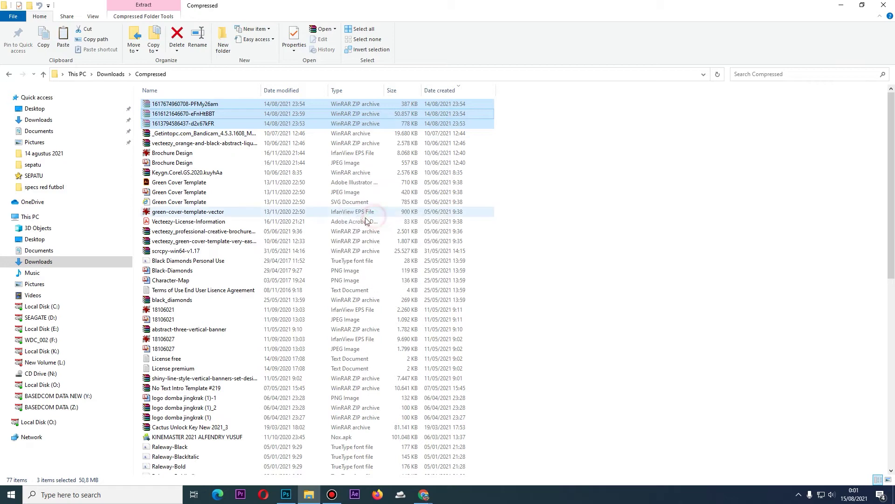
# Step: Create a folder named "zhiyun upgrde" on Local Disk (C:) and open it
pyautogui.click(44, 306)
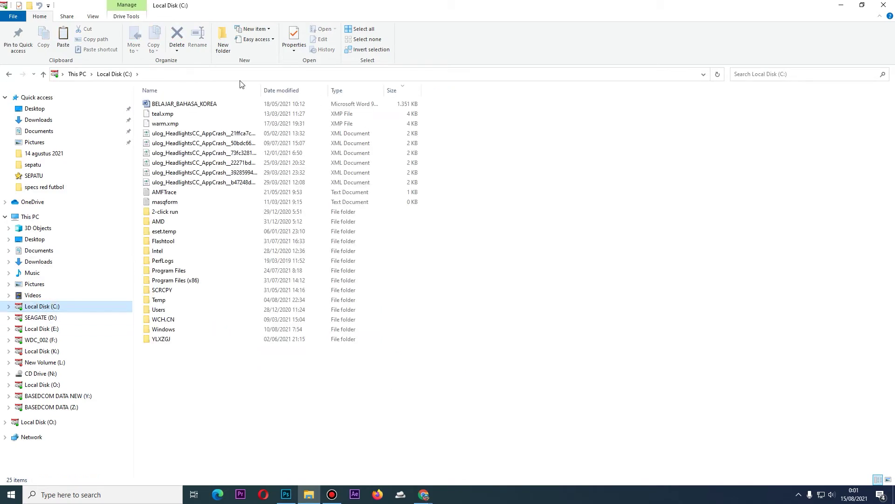
pyautogui.click(223, 41)
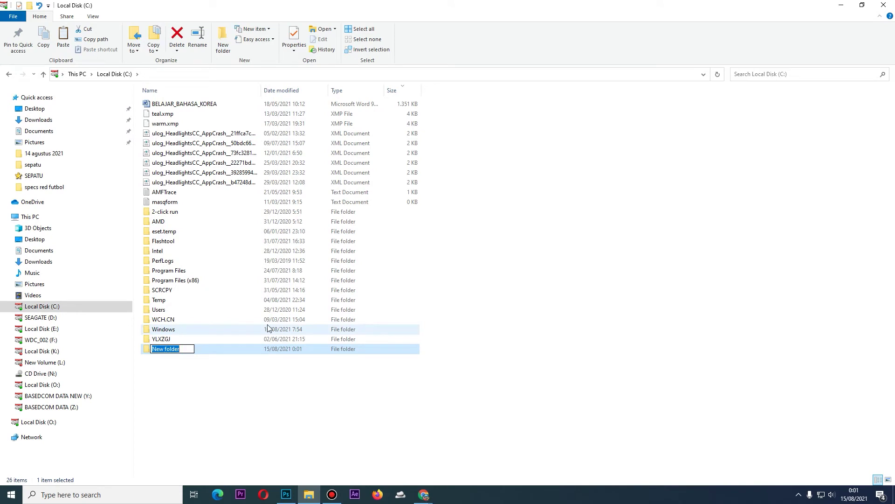
pyautogui.write('zhiyun upgrde')
pyautogui.click(186, 408)
pyautogui.doubleClick(188, 351)
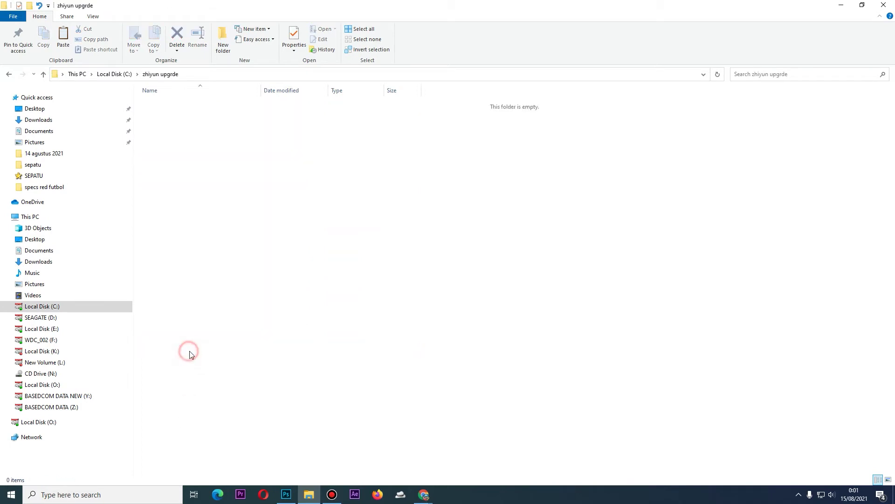
# Step: Paste the three ZIP archives into the zhiyun upgrde folder
pyautogui.rightClick(280, 198)
pyautogui.click(313, 261)
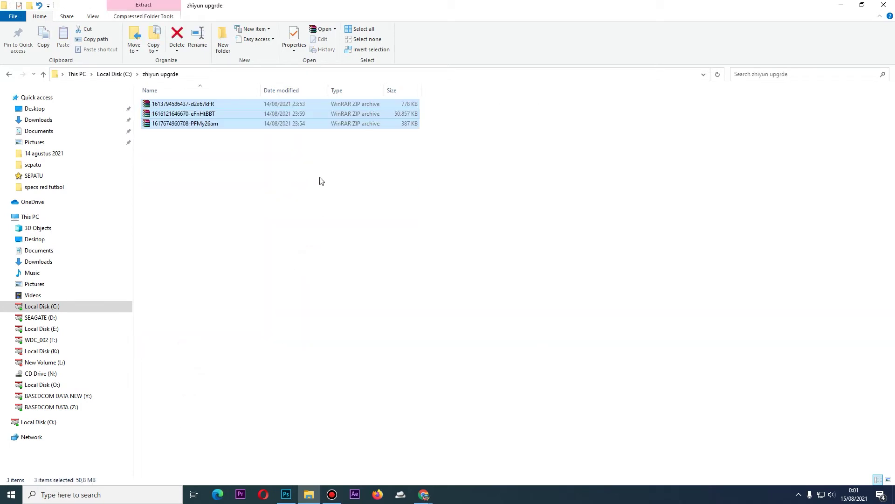
pyautogui.click(309, 159)
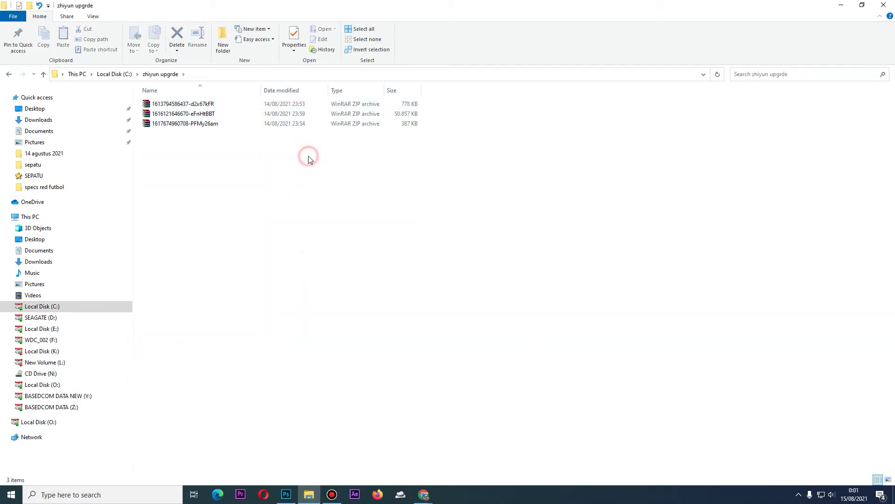
pyautogui.rightClick(182, 106)
pyautogui.moveTo(220, 133)
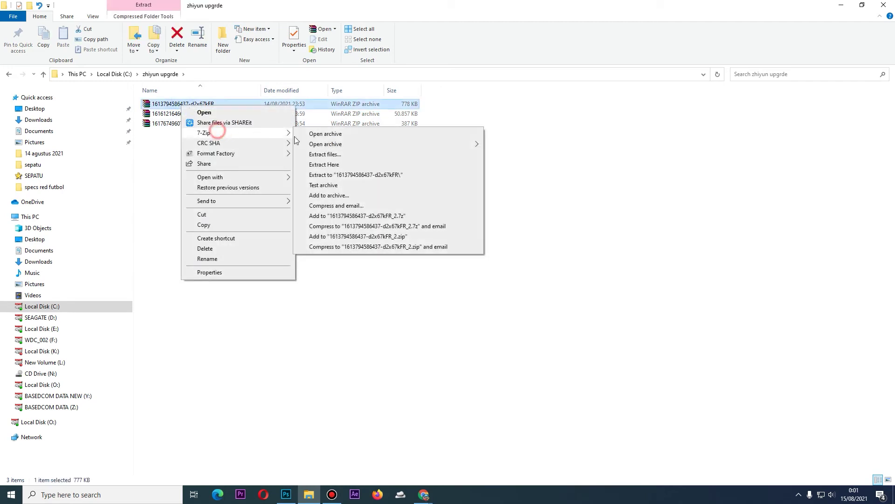
pyautogui.click(336, 163)
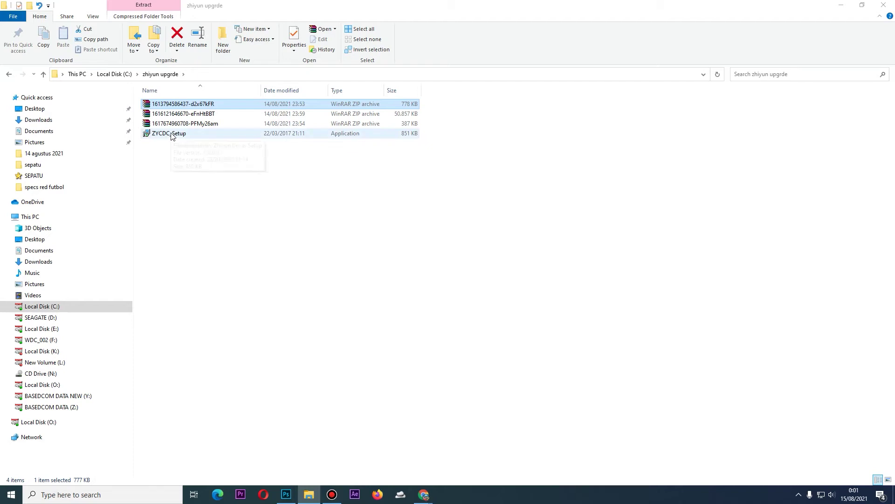
pyautogui.rightClick(197, 114)
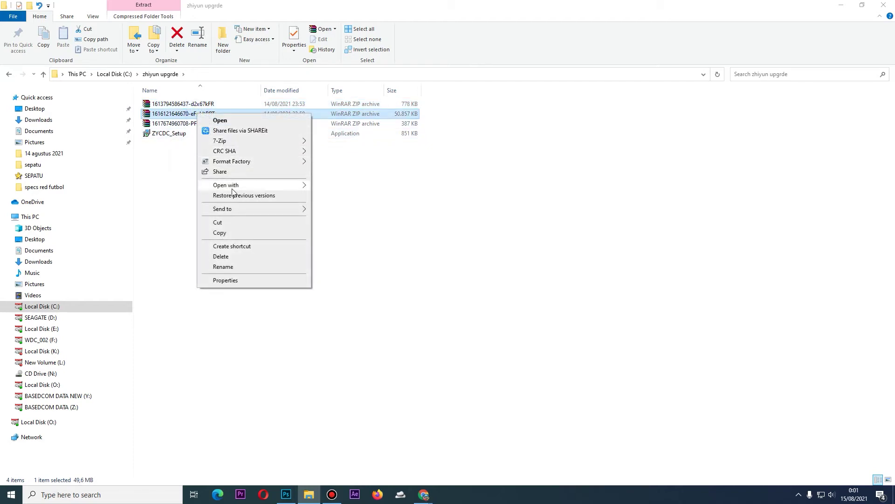
pyautogui.click(238, 140)
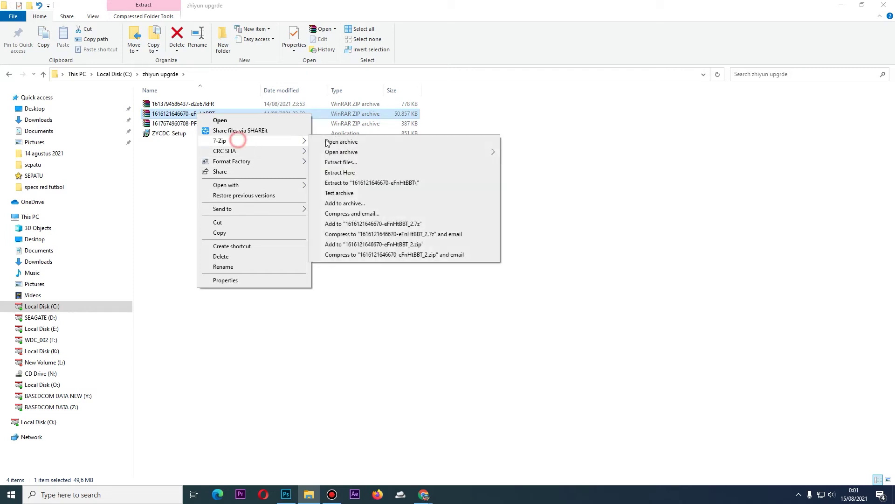
pyautogui.click(343, 172)
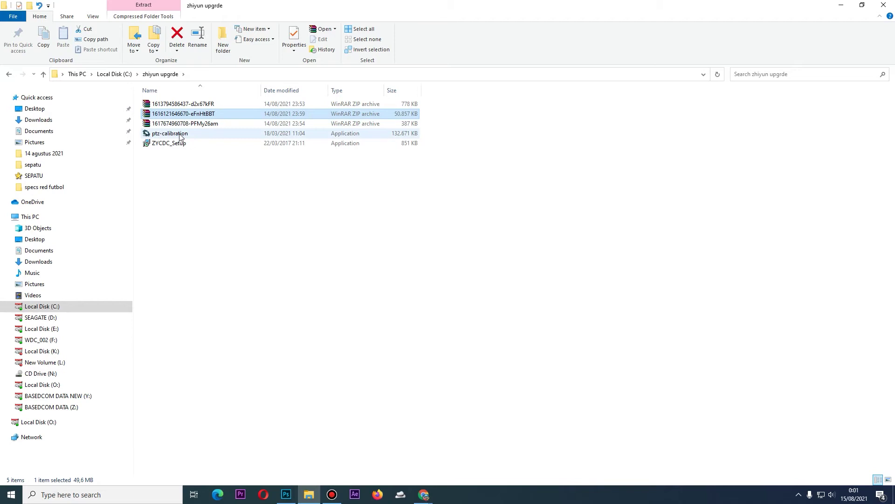
pyautogui.click(179, 135)
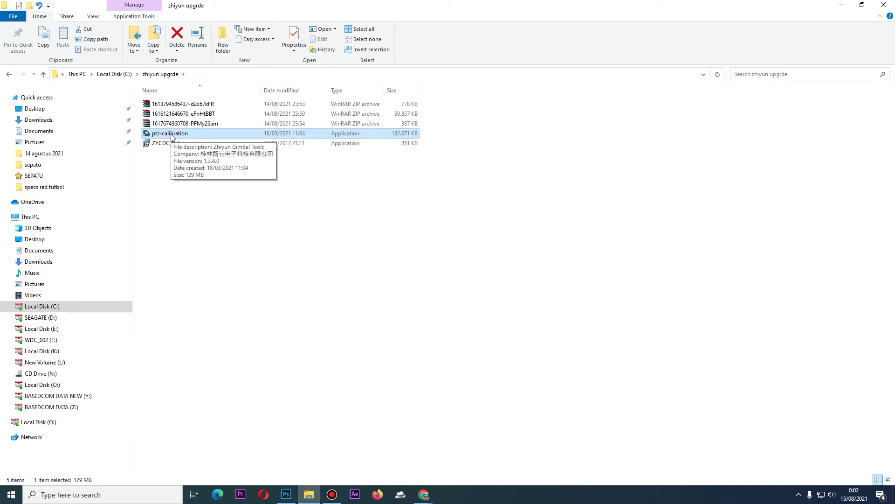
pyautogui.click(180, 124)
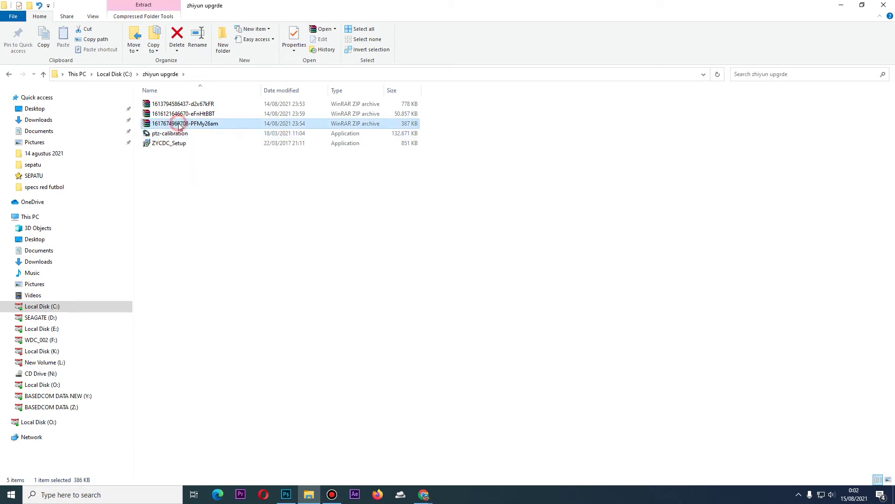
pyautogui.rightClick(180, 126)
pyautogui.moveTo(206, 150)
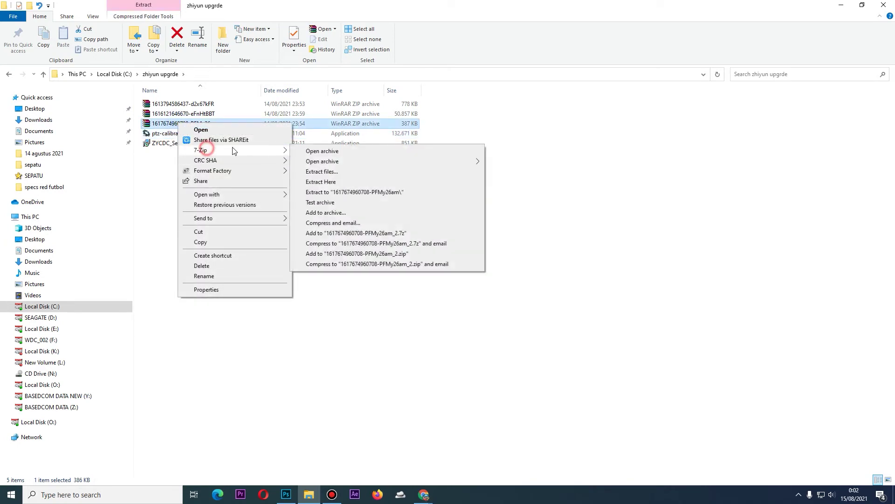
pyautogui.click(328, 182)
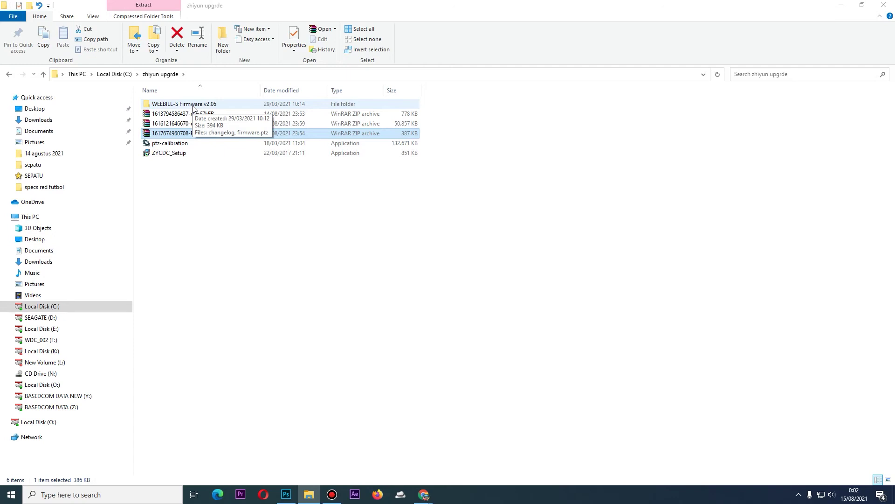
pyautogui.doubleClick(193, 105)
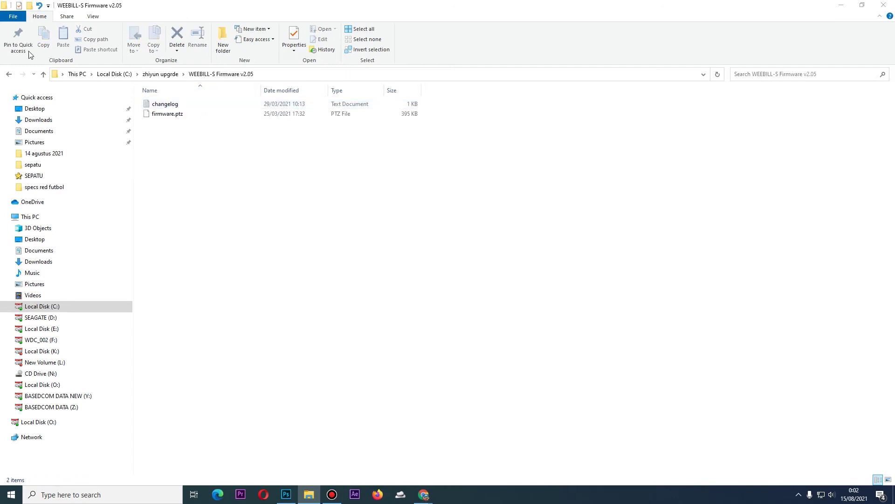
pyautogui.click(7, 74)
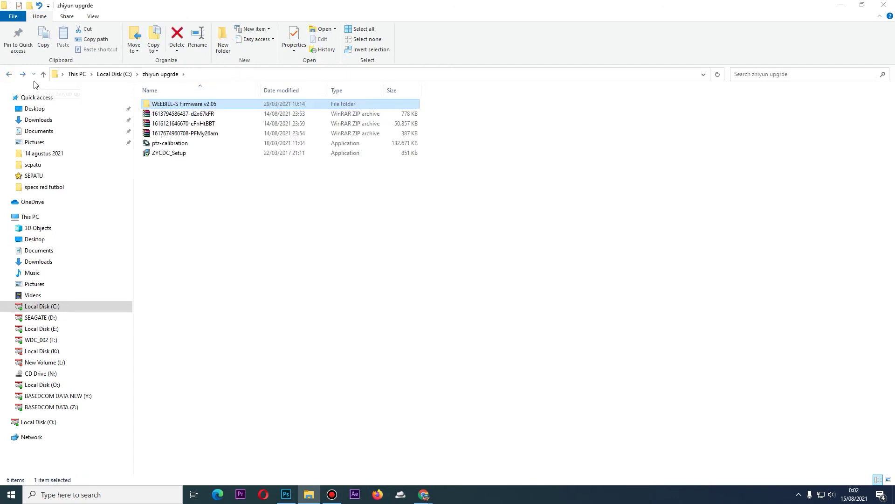
# Step: Install the Zhiyun USB driver from ZYCDC_Setup into the default destination folder, completing the device driver installation wizard as well
pyautogui.click(171, 154)
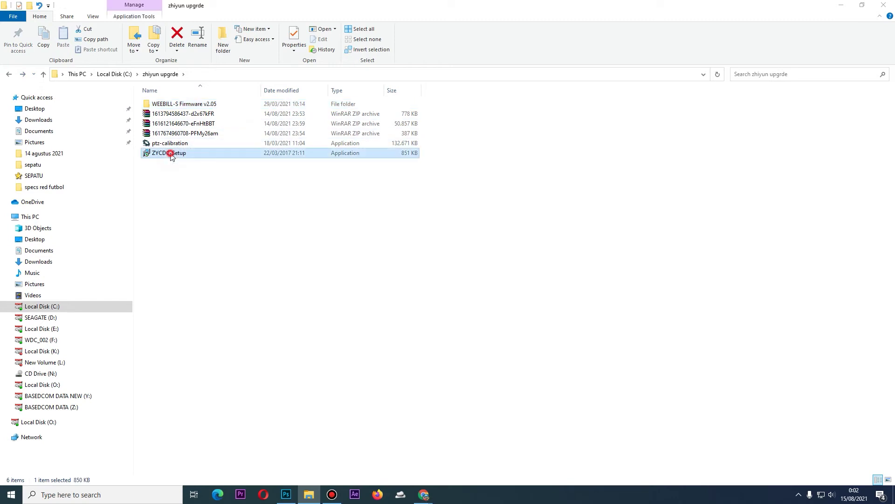
pyautogui.rightClick(171, 154)
pyautogui.click(195, 171)
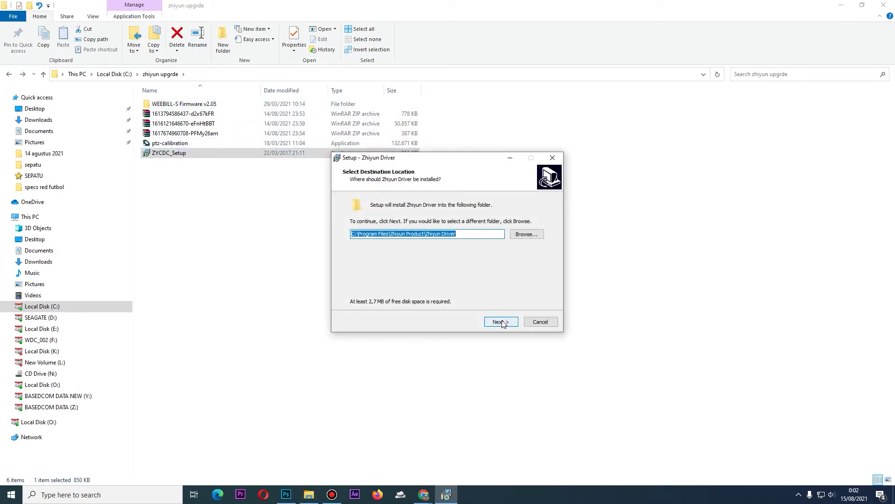
pyautogui.click(502, 322)
pyautogui.click(502, 322)
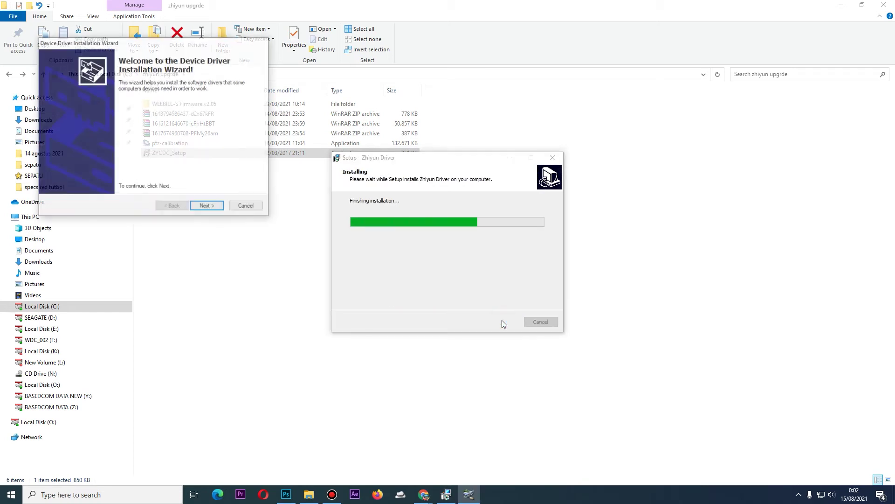
pyautogui.click(213, 207)
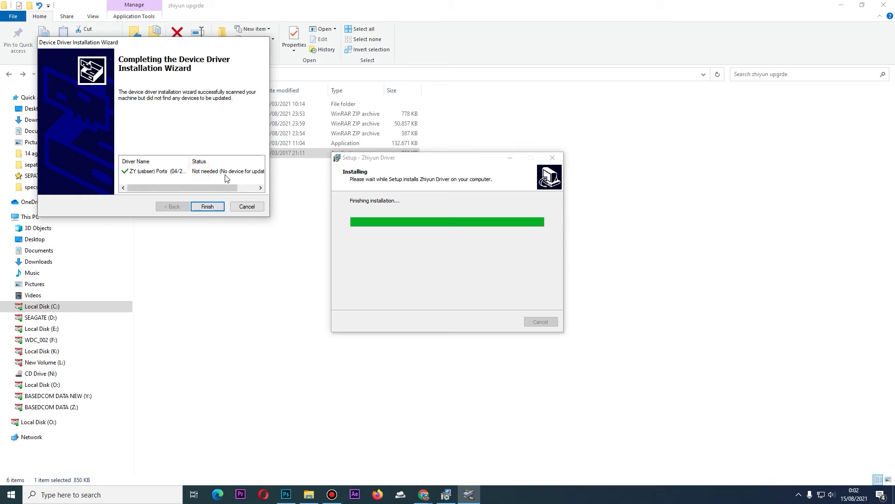
pyautogui.click(210, 207)
pyautogui.click(505, 321)
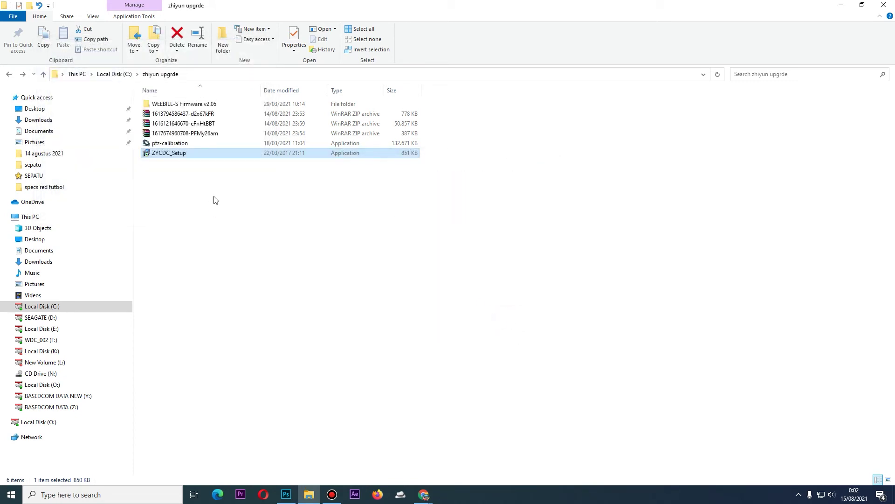
# Step: Launch the ptz-calibration tool from the zhiyun upgrde folder and switch to its Firmware Upgrade section
pyautogui.moveTo(166, 146)
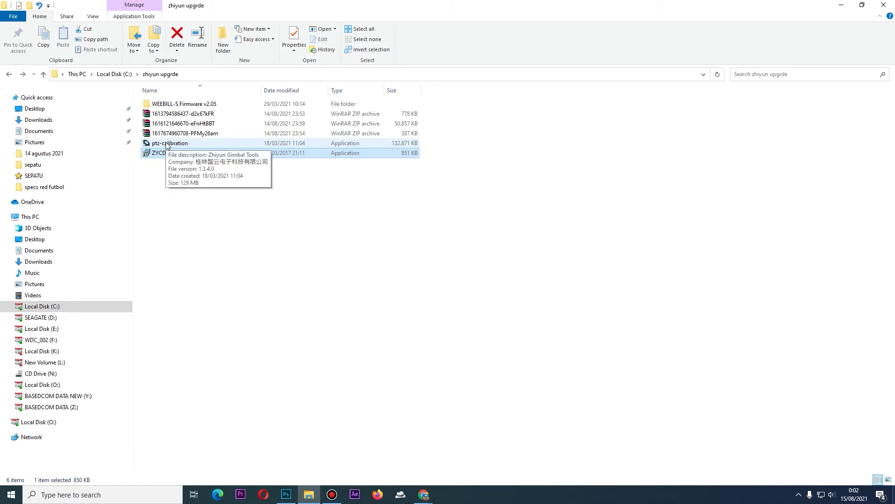
pyautogui.doubleClick(167, 143)
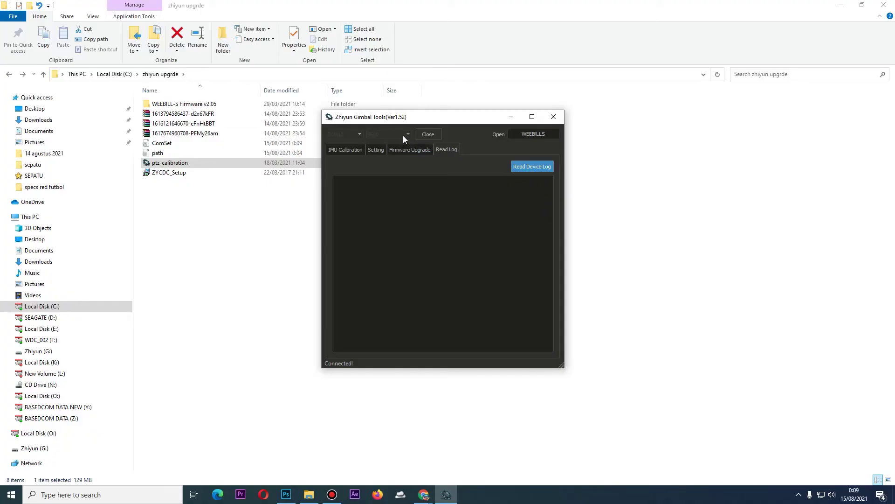
pyautogui.click(416, 151)
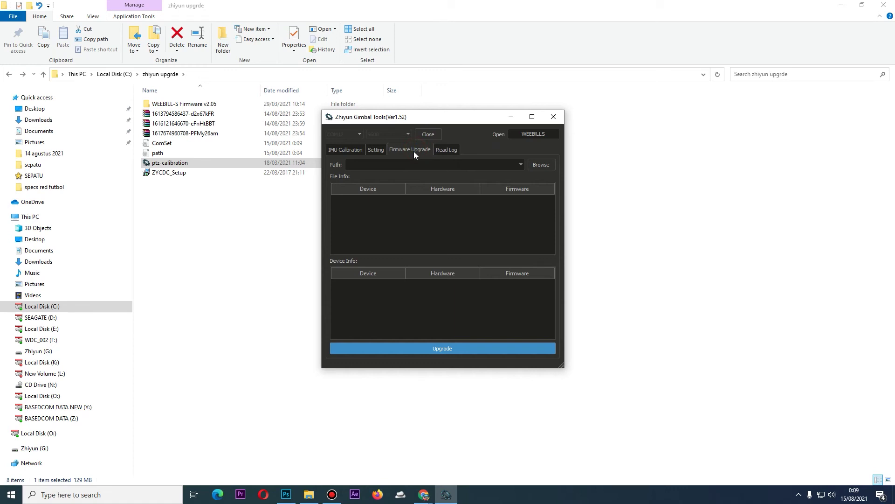
# Step: Load firmware.ptz from the WEEBILL-S Firmware v2.05 folder and start the gimbal's firmware upgrade
pyautogui.click(546, 166)
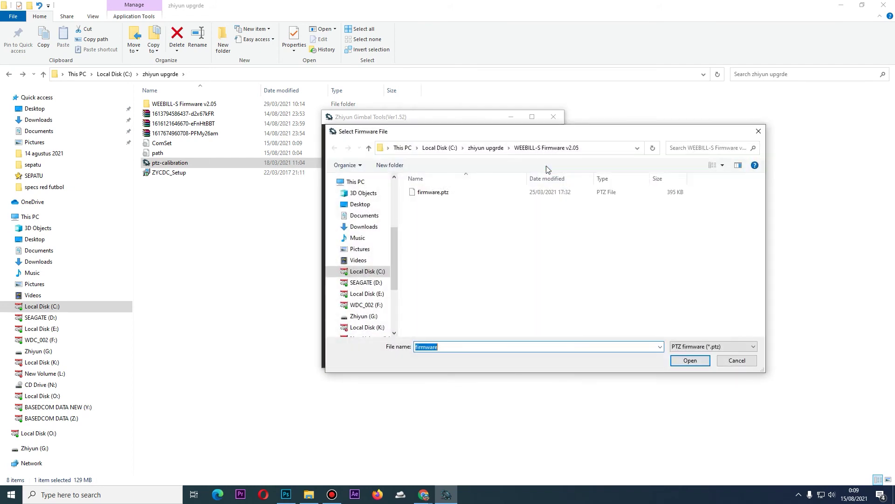
pyautogui.click(485, 148)
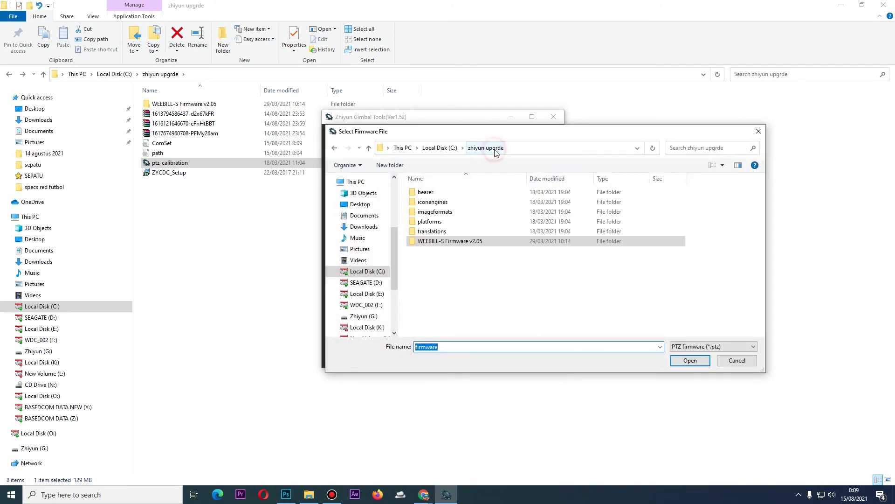
pyautogui.doubleClick(449, 242)
pyautogui.click(436, 193)
pyautogui.click(692, 361)
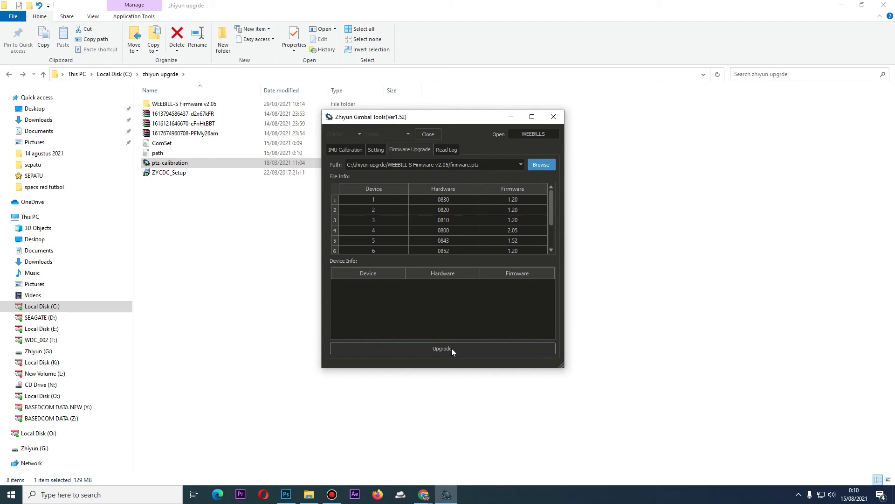
pyautogui.click(451, 348)
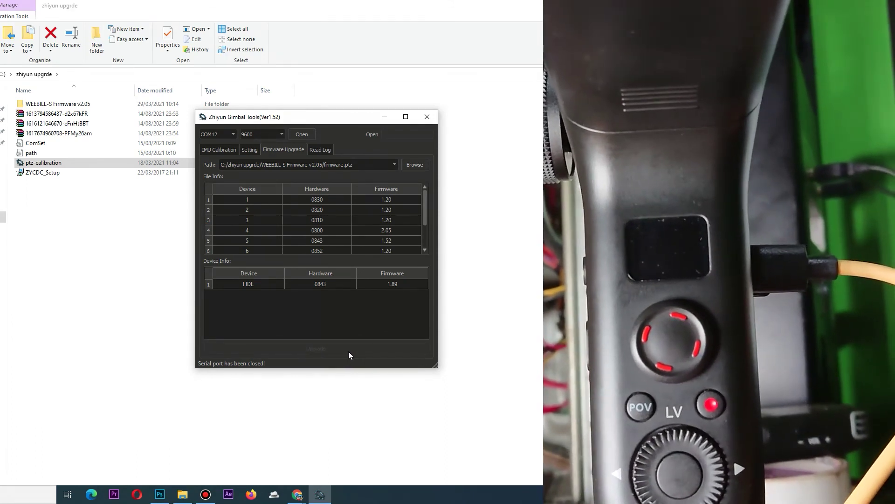
pyautogui.moveTo(426, 205); pyautogui.dragTo(426, 226)
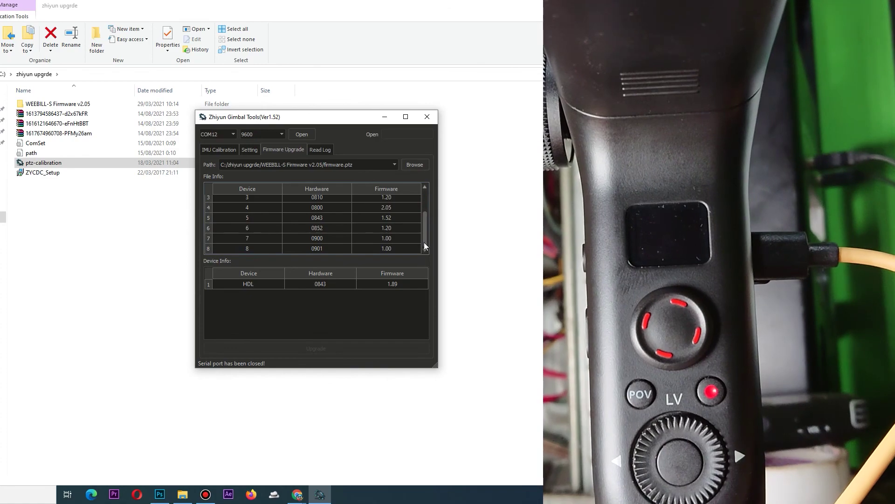